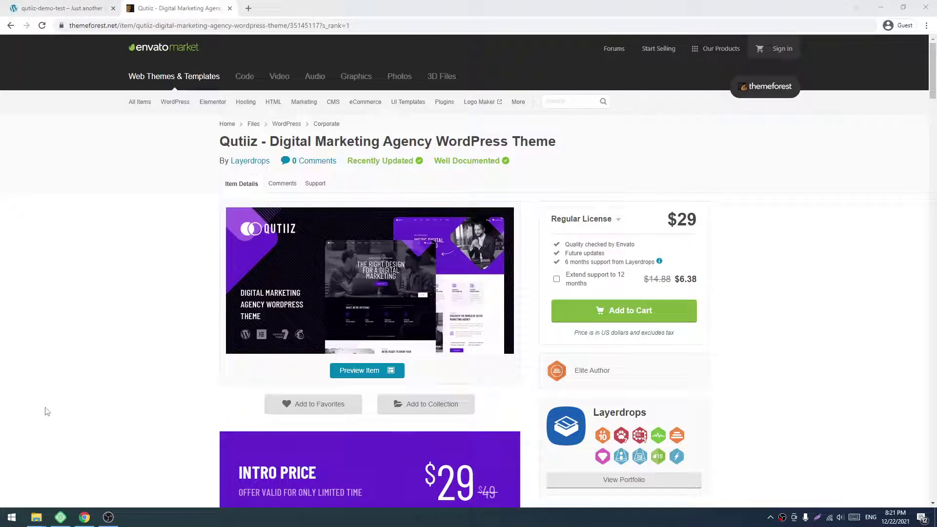
Close the Videos window, check qutiiz.zip and qutiiz-child.zip in qutiiz-wp-full, then return to Chrome.
mouse_move(43, 516)
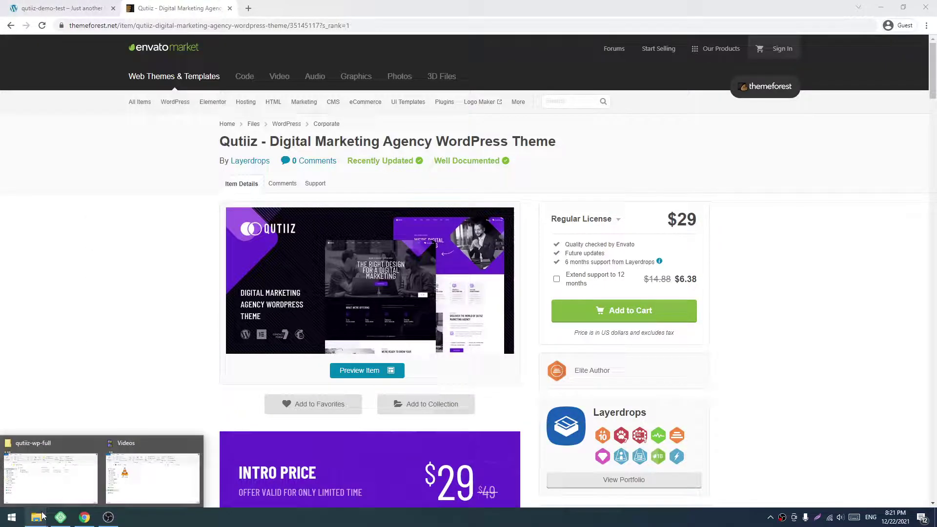
mouse_move(120, 476)
left_click(196, 442)
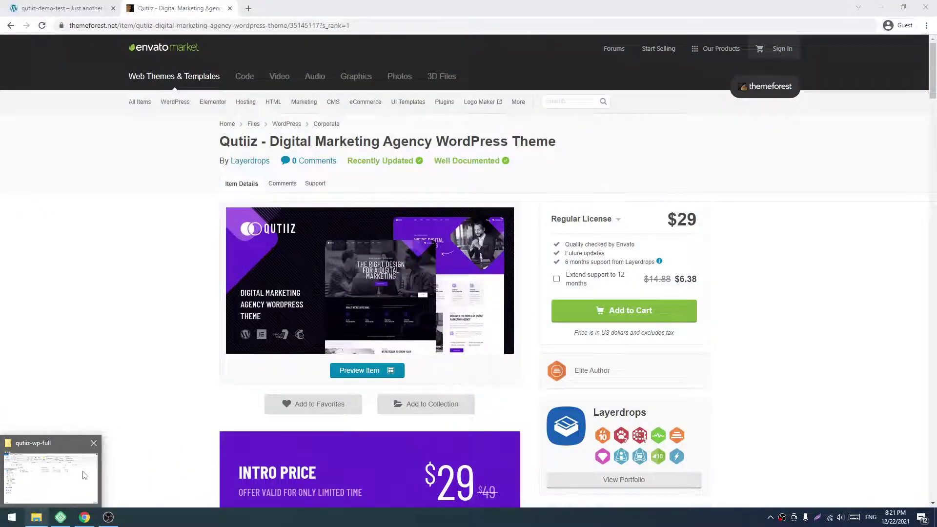
left_click(83, 473)
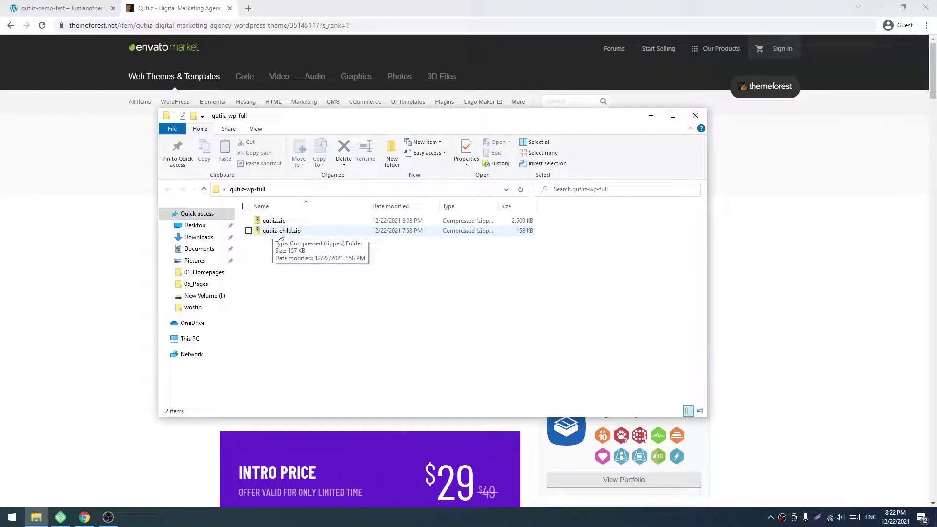
left_click(47, 247)
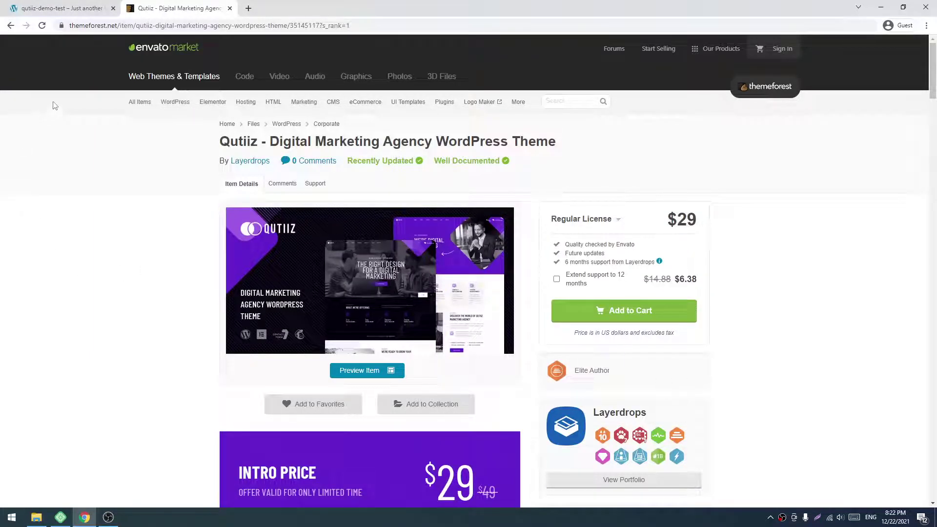
Switch to the qutiiz-demo-test tab and go to its WordPress admin dashboard.
left_click(54, 4)
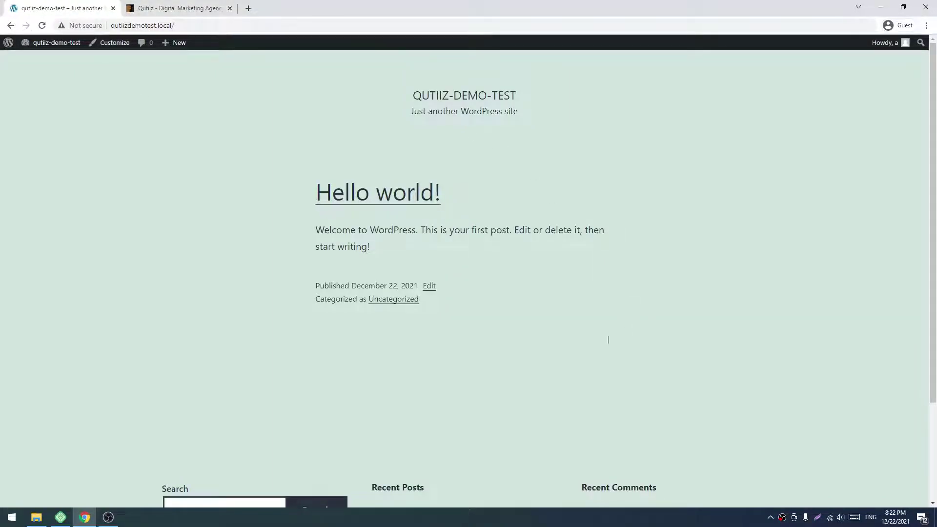
scroll(464, 313, "down", 3)
scroll(464, 312, "up", 3)
mouse_move(49, 43)
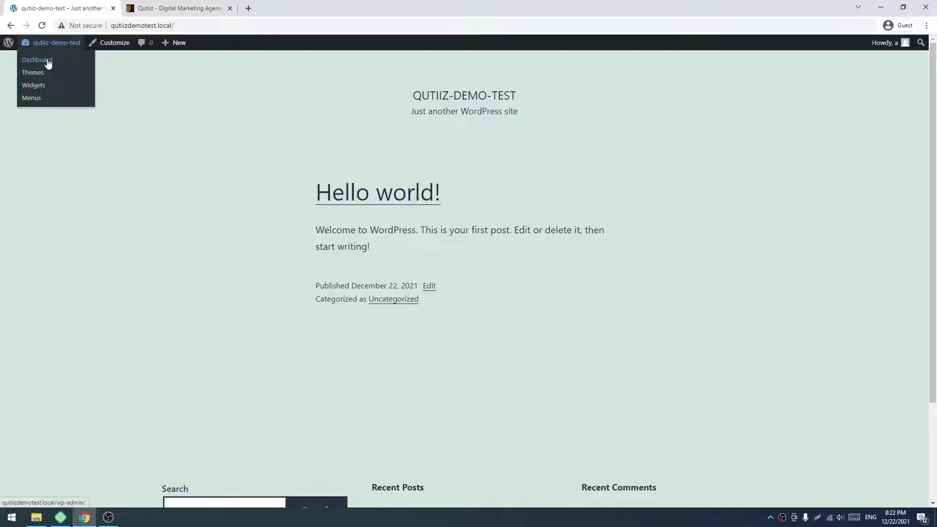
left_click(48, 63)
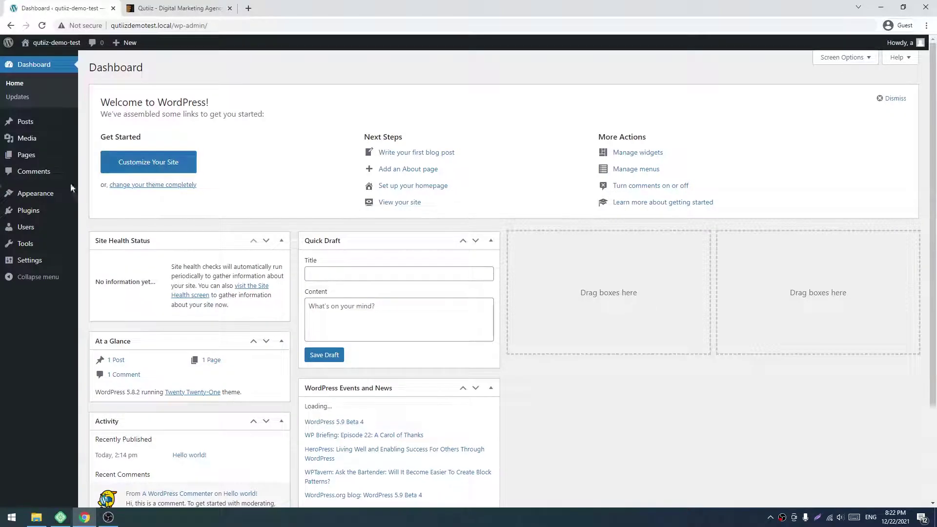
Open the Upload Theme panel from Appearance > Themes > Add New.
mouse_move(32, 197)
left_click(97, 196)
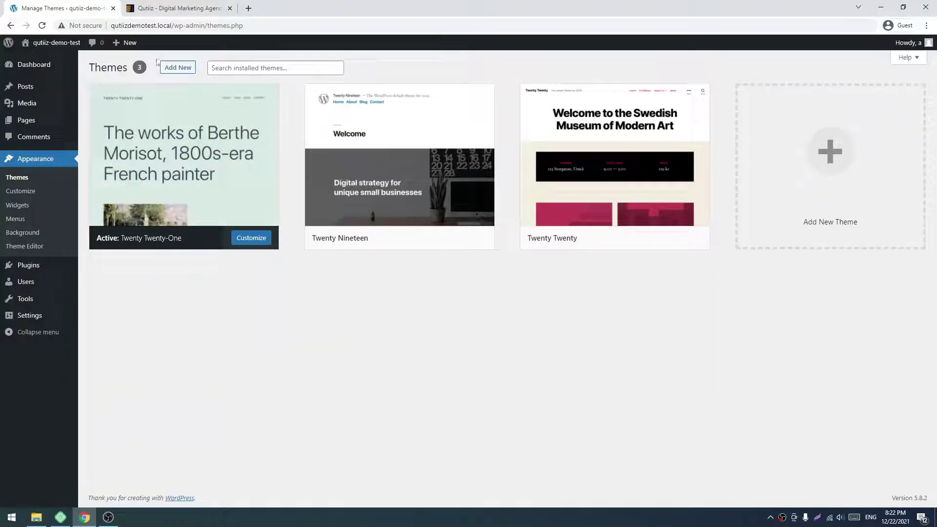
left_click(172, 67)
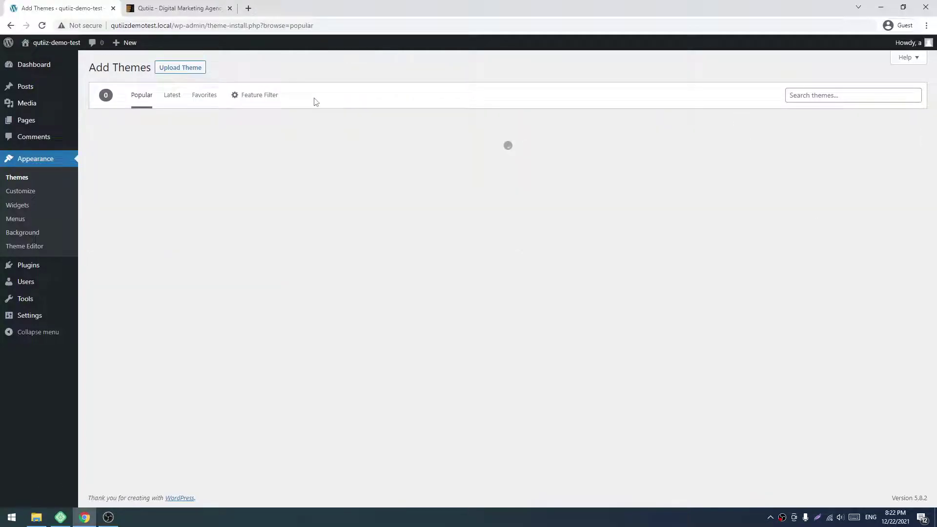
left_click(181, 67)
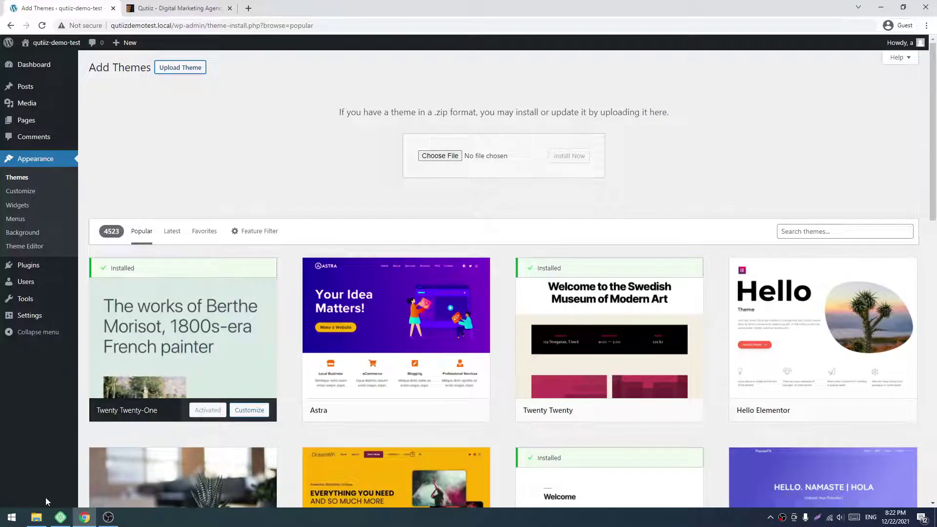
Drop qutiiz.zip onto the upload box, install it, and return to the Themes page.
left_click(36, 517)
left_click_drag(271, 115, 372, 304)
left_click_drag(375, 409, 495, 158)
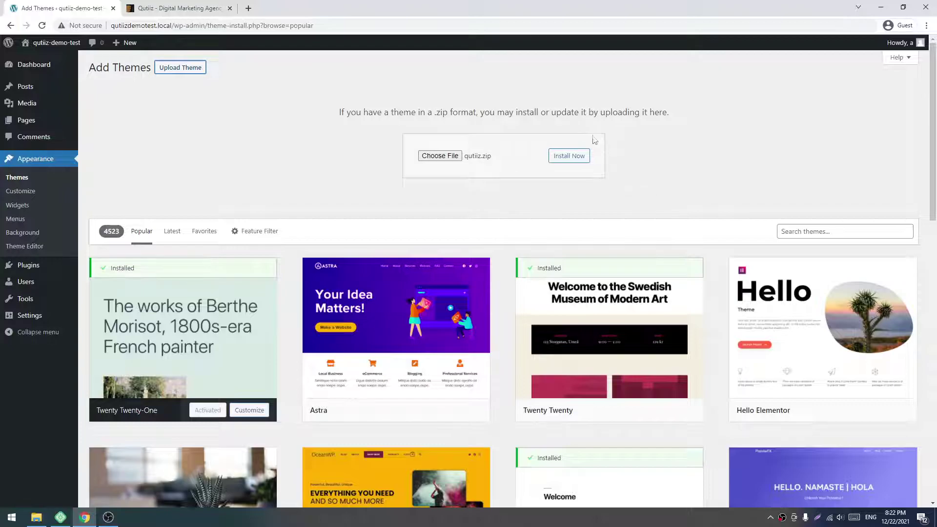
left_click(568, 161)
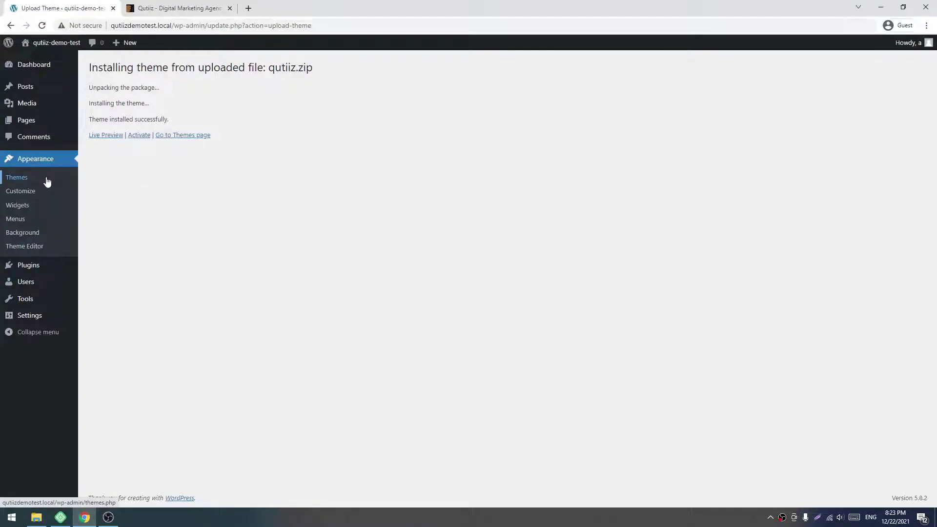
left_click(26, 183)
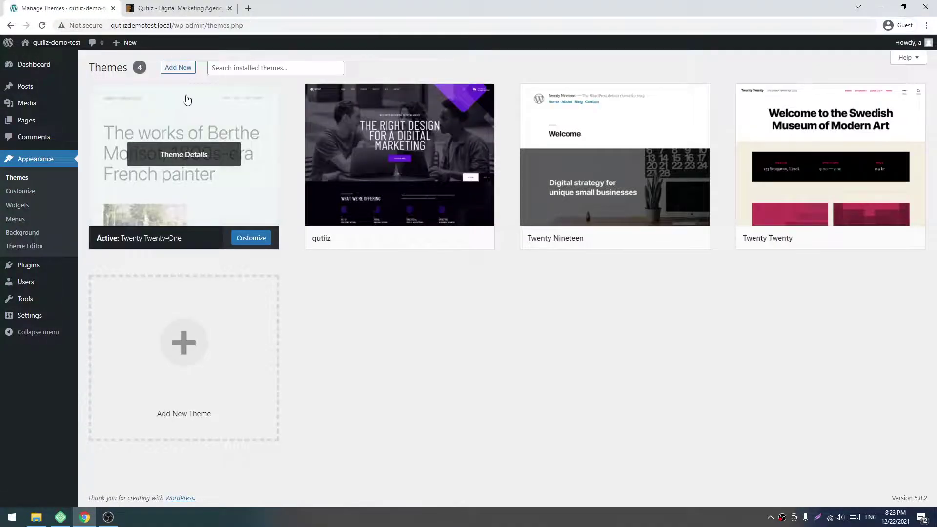
Upload and install qutiiz-child.zip, then activate the Qutiiz Child theme.
left_click(178, 68)
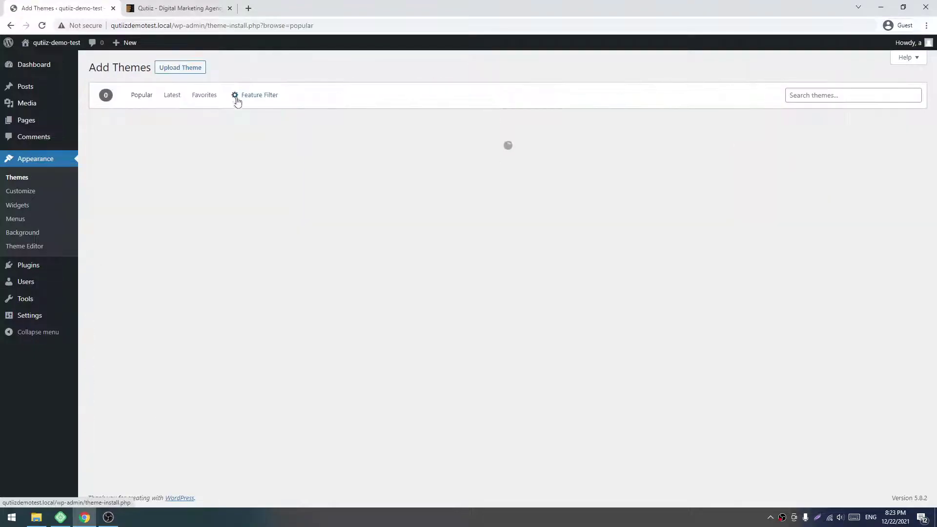
left_click(190, 70)
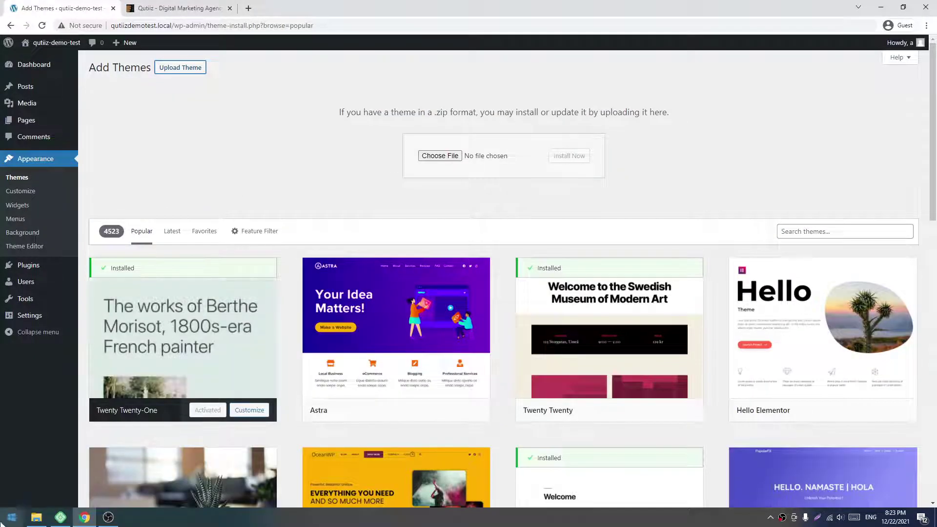
left_click(36, 517)
left_click_drag(388, 425, 500, 157)
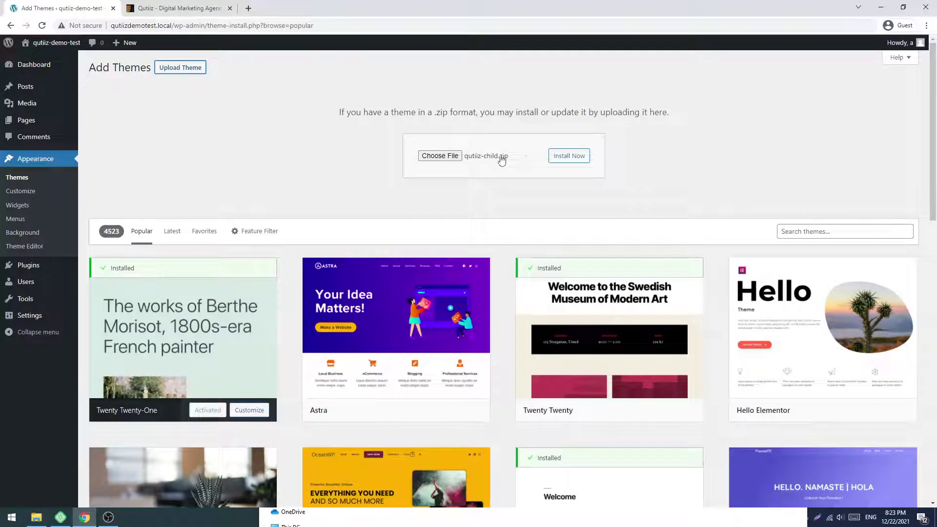
left_click(563, 161)
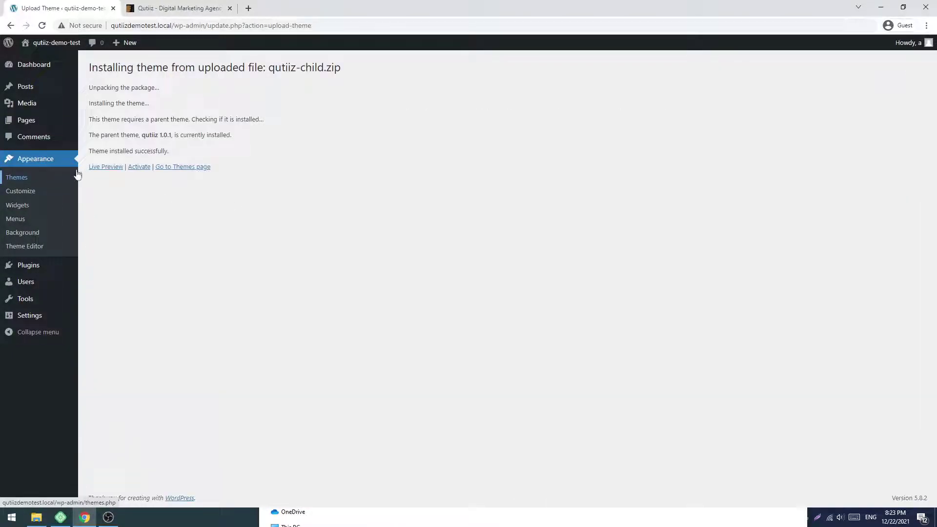
left_click(139, 168)
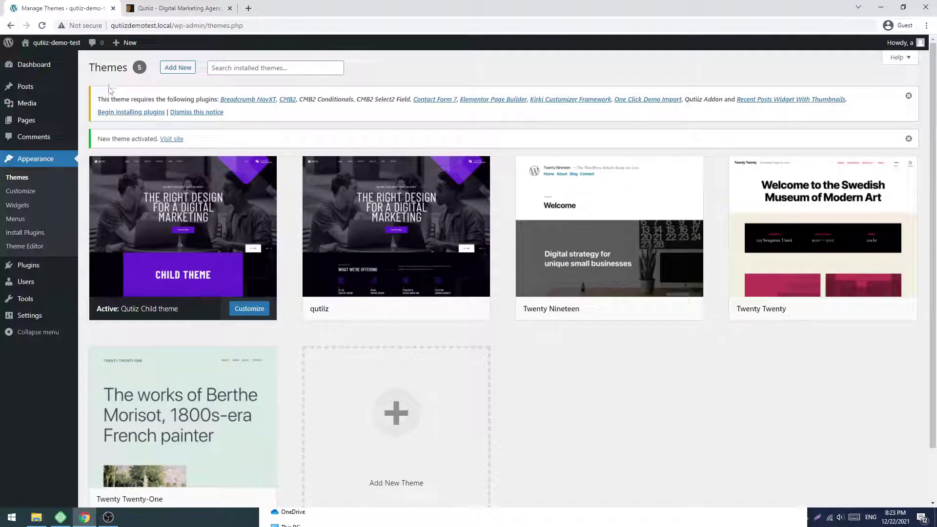
Select all ten required plugins and bulk-install them, ending with Qutiiz Addon installed.
left_click(101, 115)
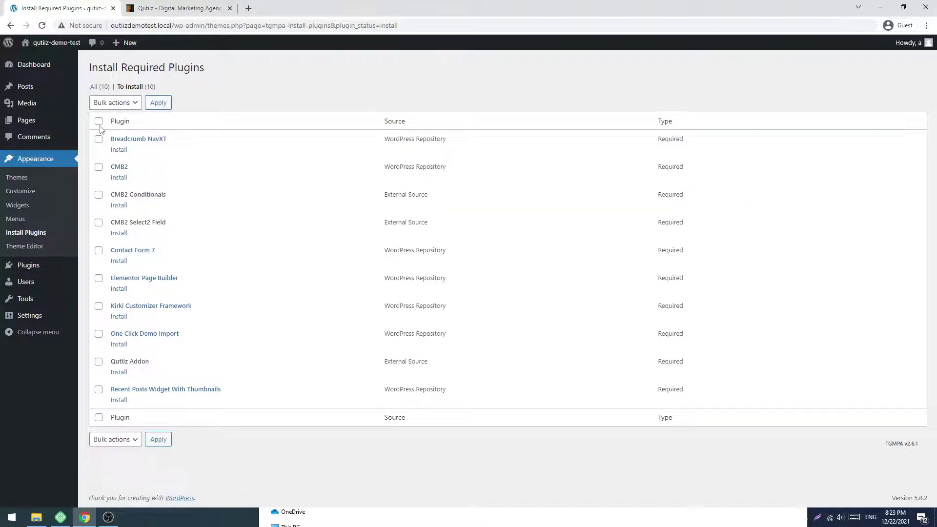
left_click(98, 122)
left_click(115, 103)
left_click(103, 127)
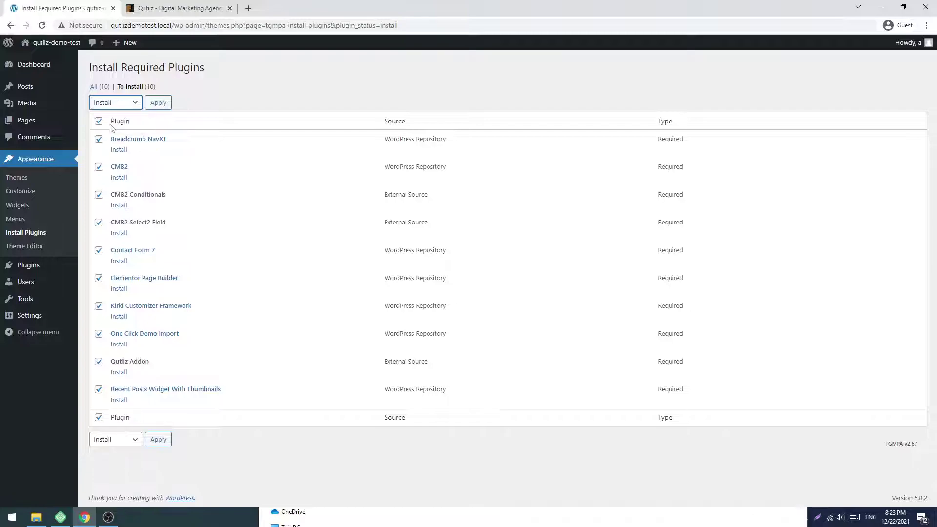
left_click(157, 104)
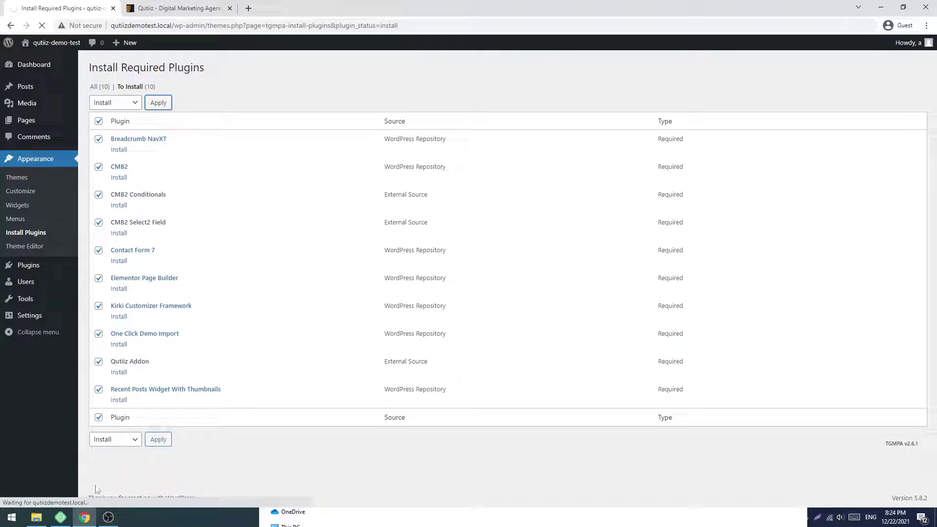
left_click(108, 519)
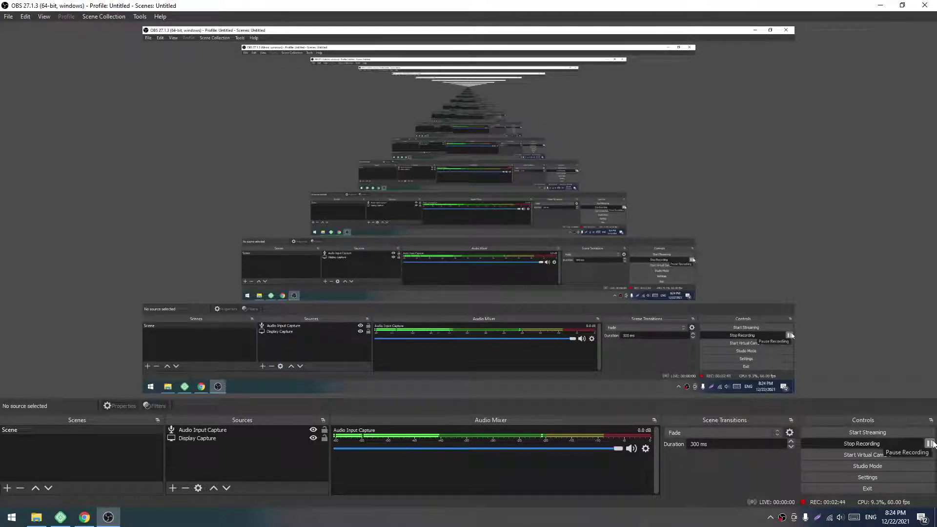
left_click(929, 443)
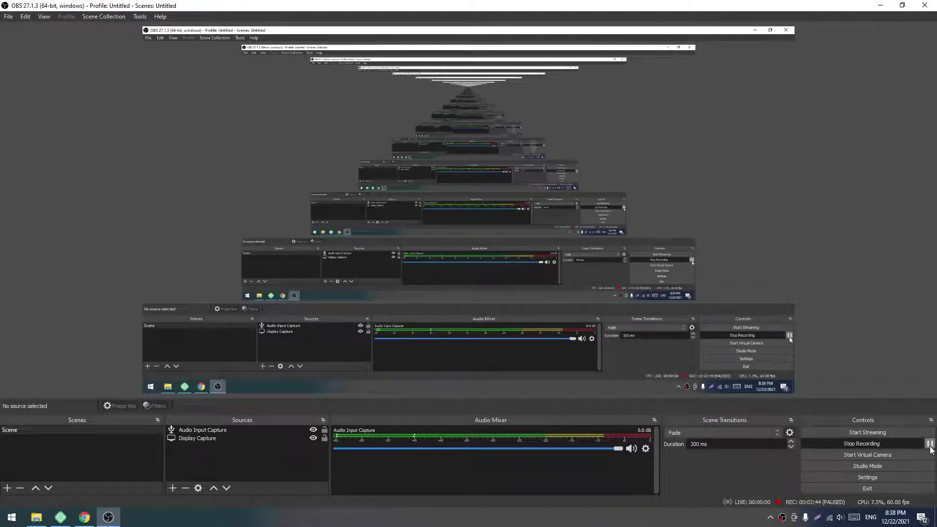
left_click(84, 517)
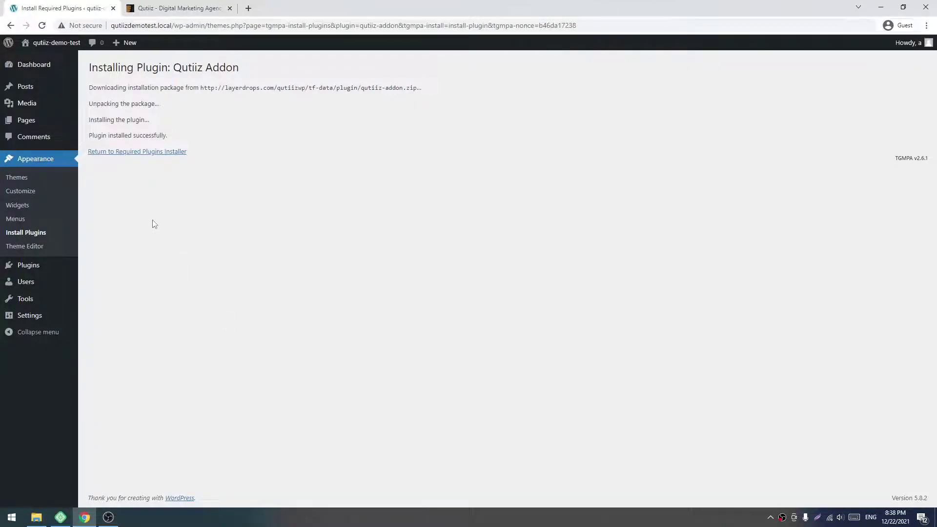
Select all required plugins, bulk-activate them, and return to the Dashboard.
left_click(124, 153)
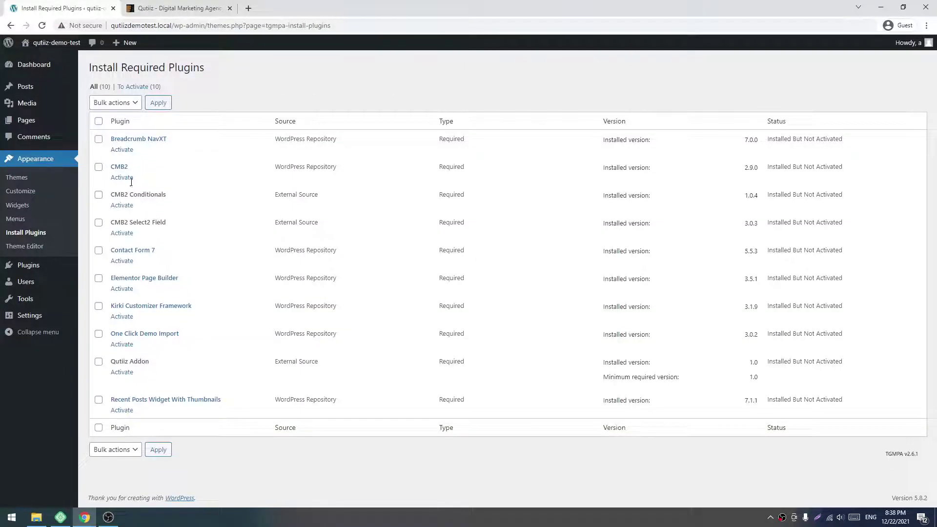
left_click(99, 120)
left_click(113, 103)
left_click(110, 146)
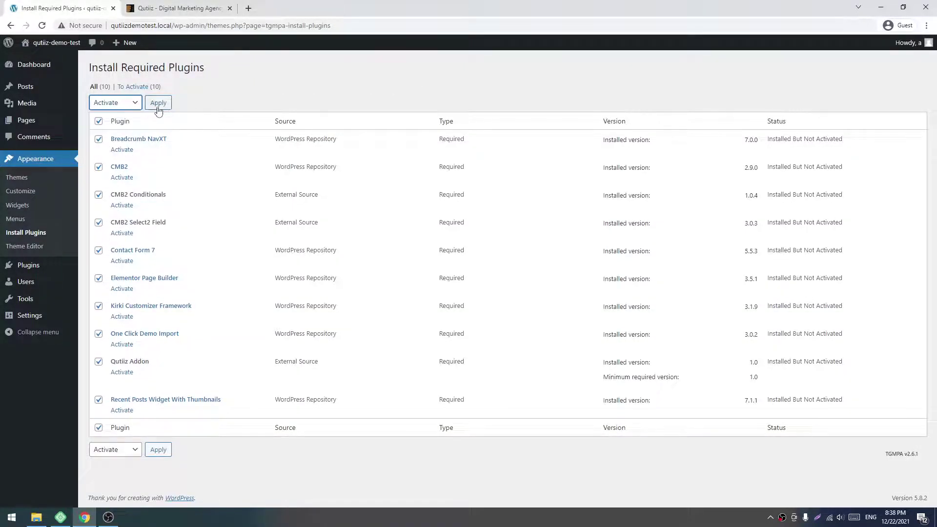
left_click(158, 106)
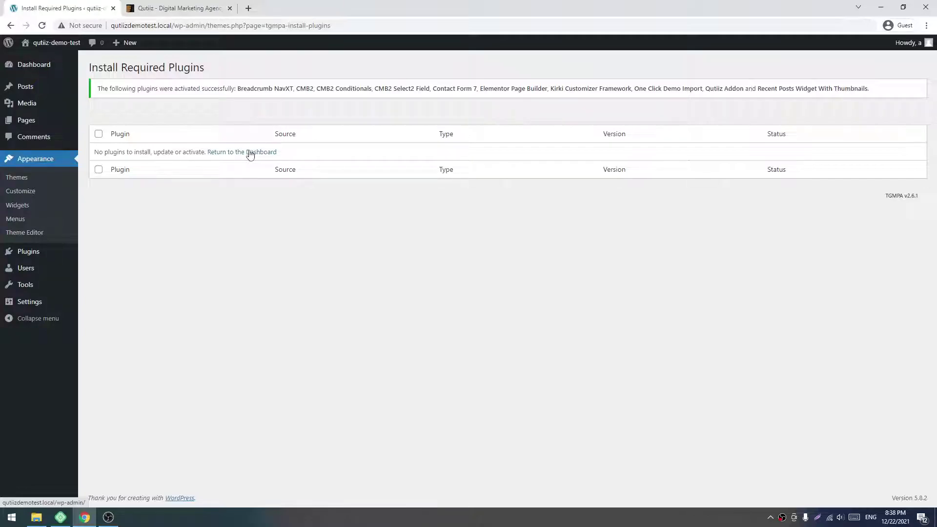
left_click(250, 152)
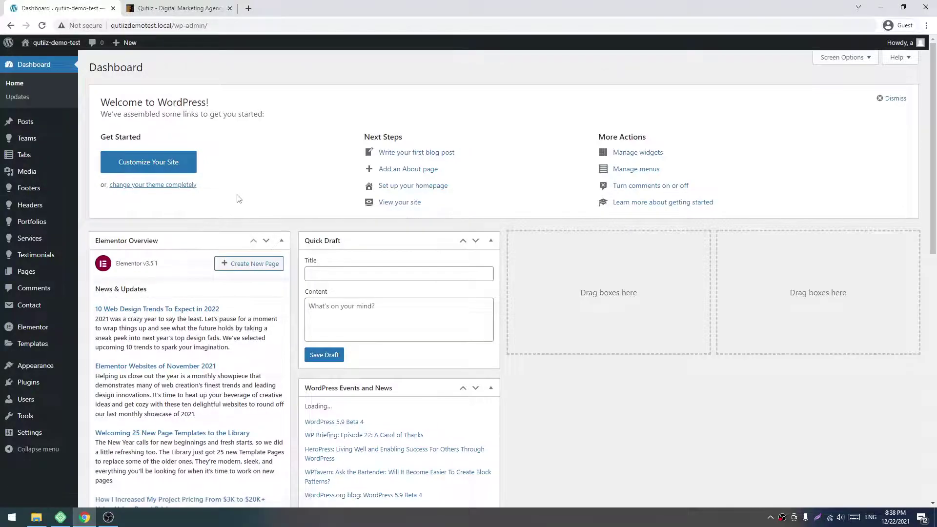
mouse_move(45, 382)
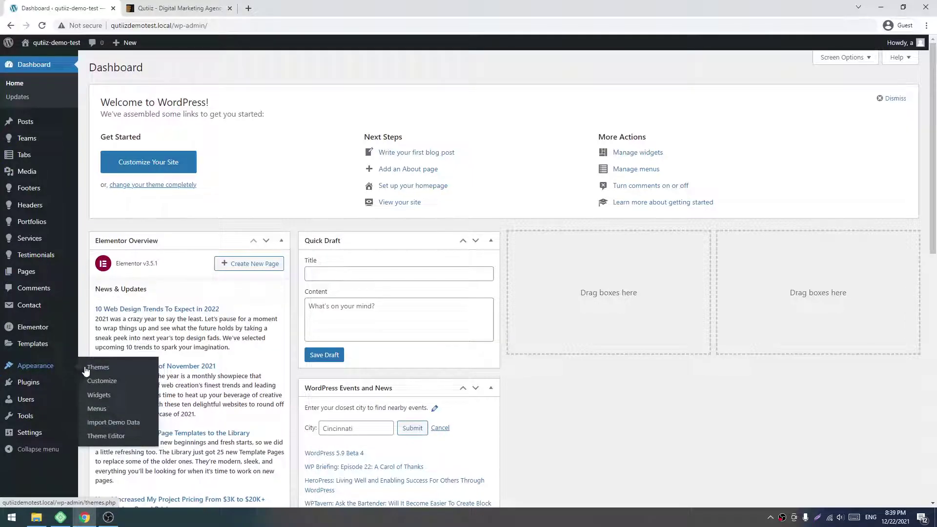
Open Appearance > Import Demo Data and start the Qutiiz Child demo import.
left_click(116, 424)
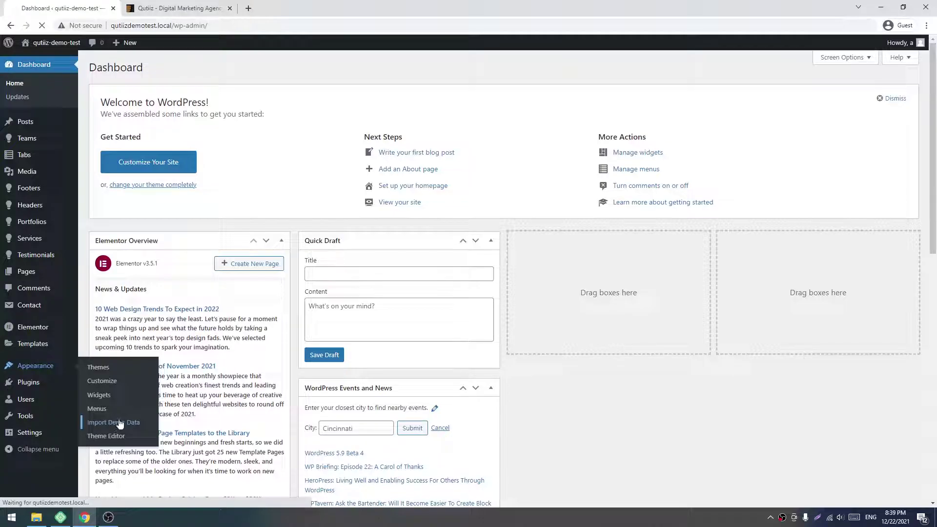
scroll(225, 362, "down", 1)
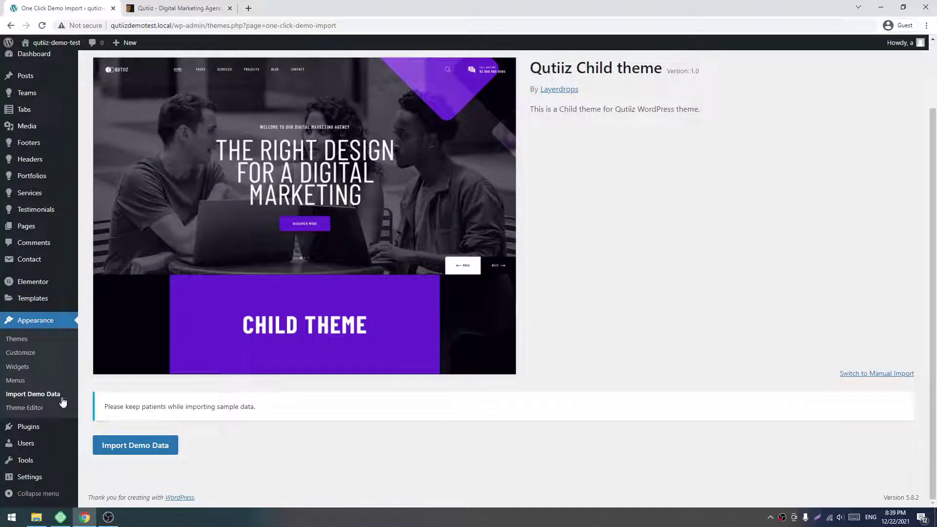
left_click(140, 456)
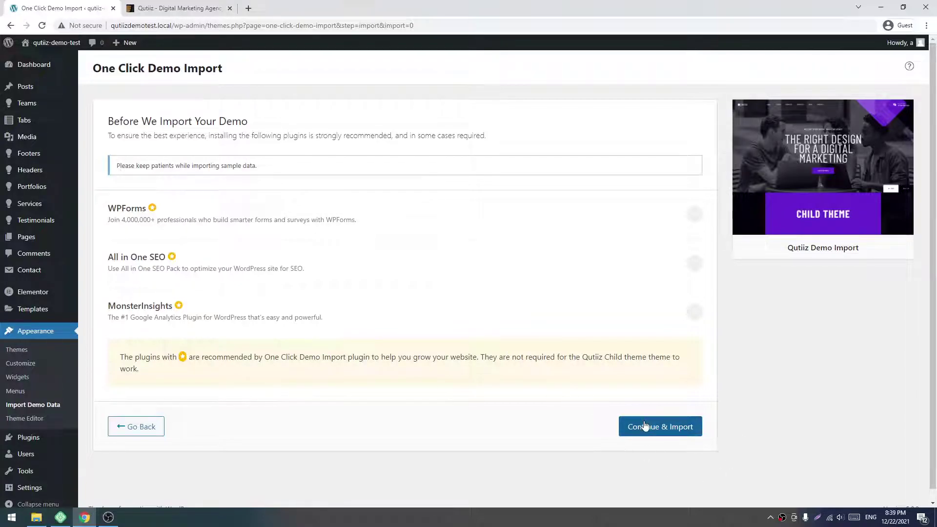
Continue & Import the Qutiiz demo content and wait until Import Complete appears.
left_click(650, 437)
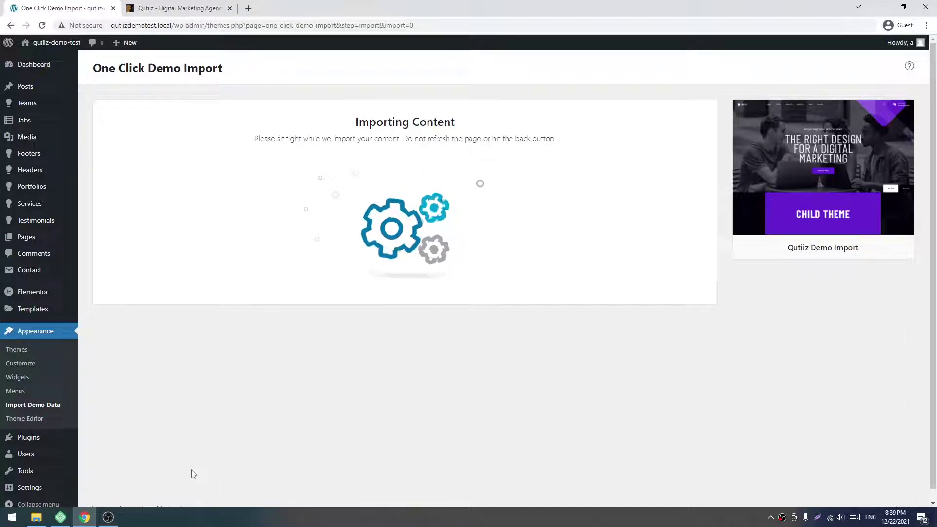
left_click(109, 518)
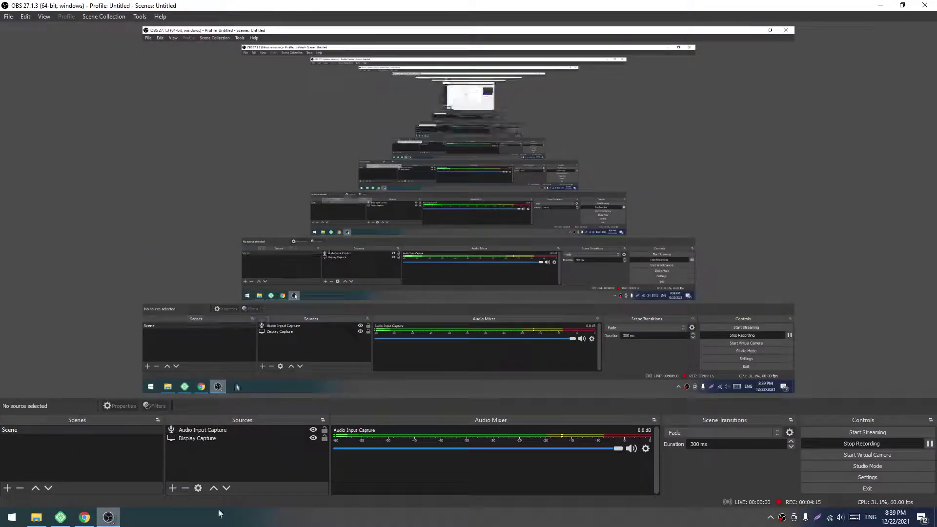
left_click(930, 444)
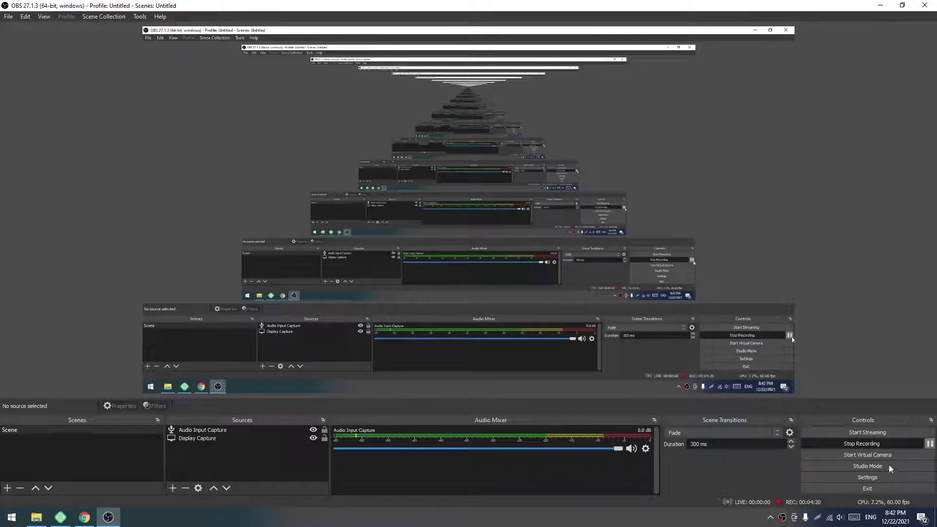
left_click(86, 518)
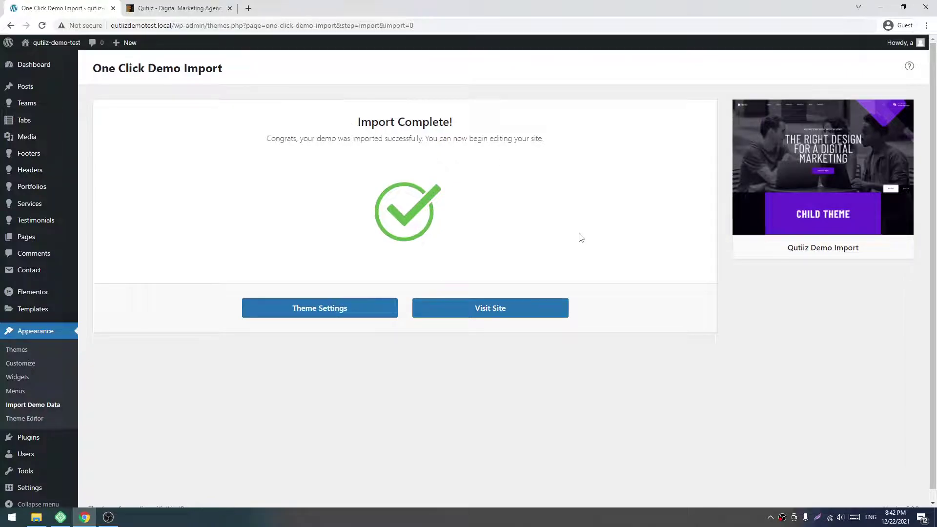
Visit the site, scroll the imported homepage down to the footer, then jump back to top.
left_click(473, 316)
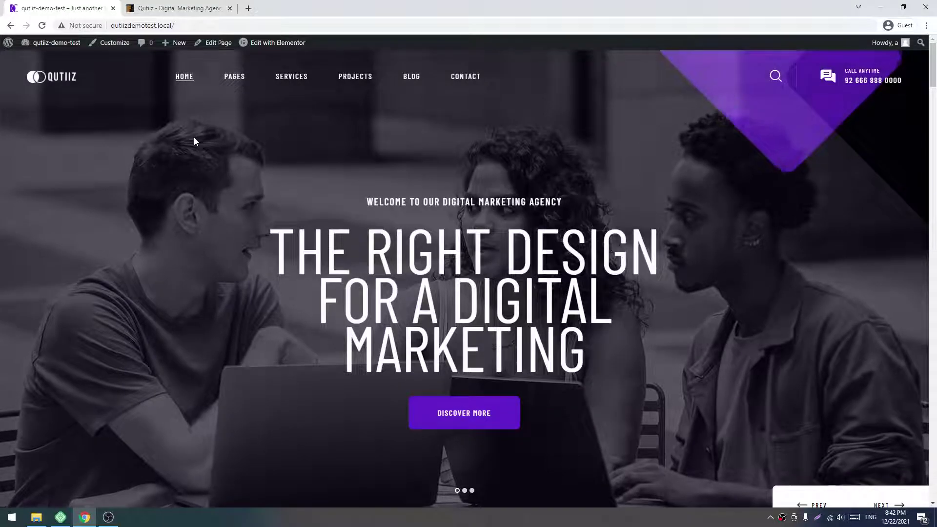
scroll(370, 161, "down", 8)
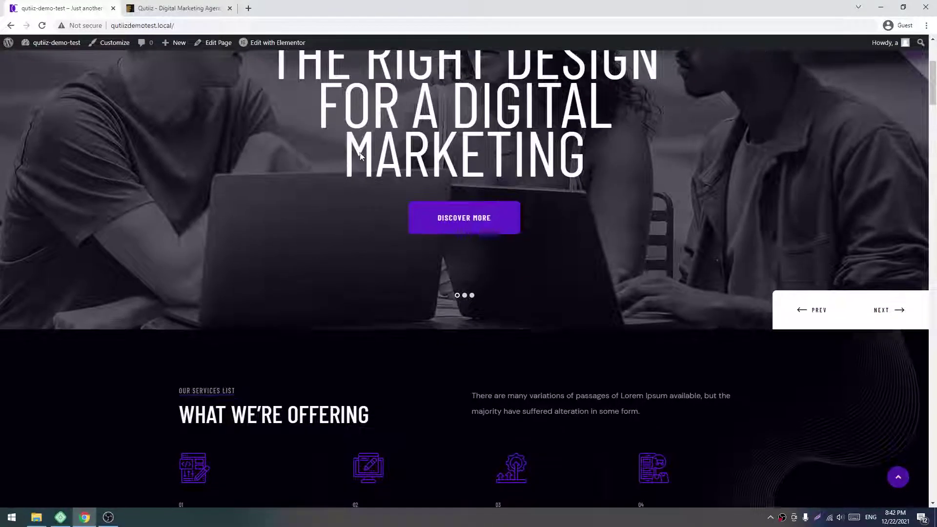
scroll(379, 172, "down", 13)
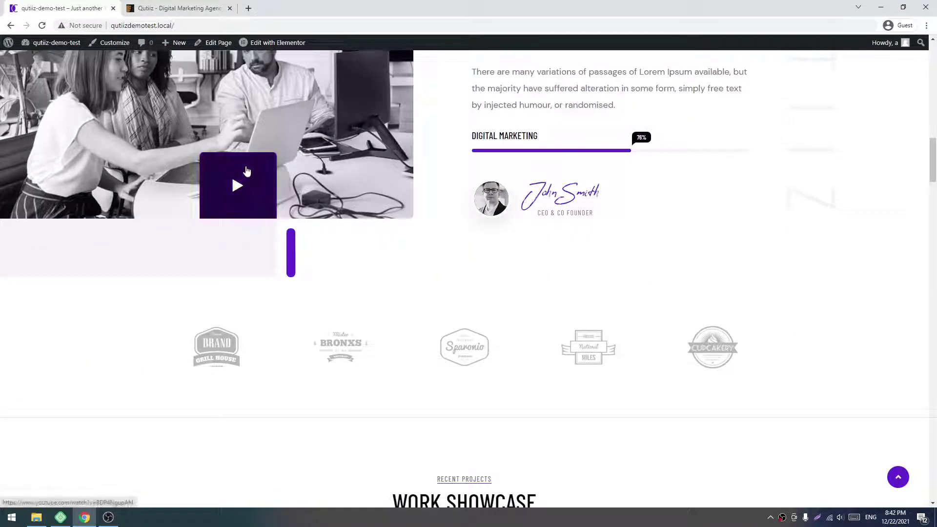
scroll(247, 171, "down", 9)
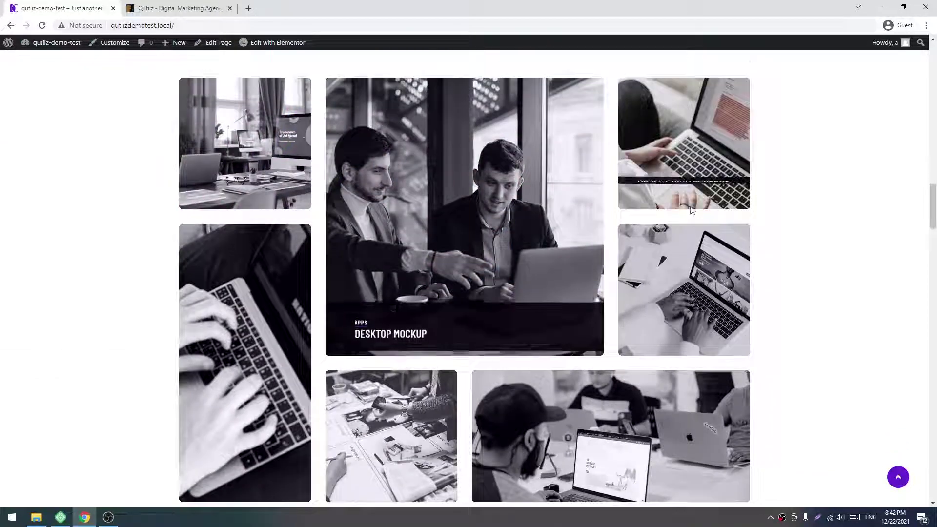
scroll(622, 190, "down", 3)
scroll(622, 190, "down", 3)
scroll(404, 175, "down", 5)
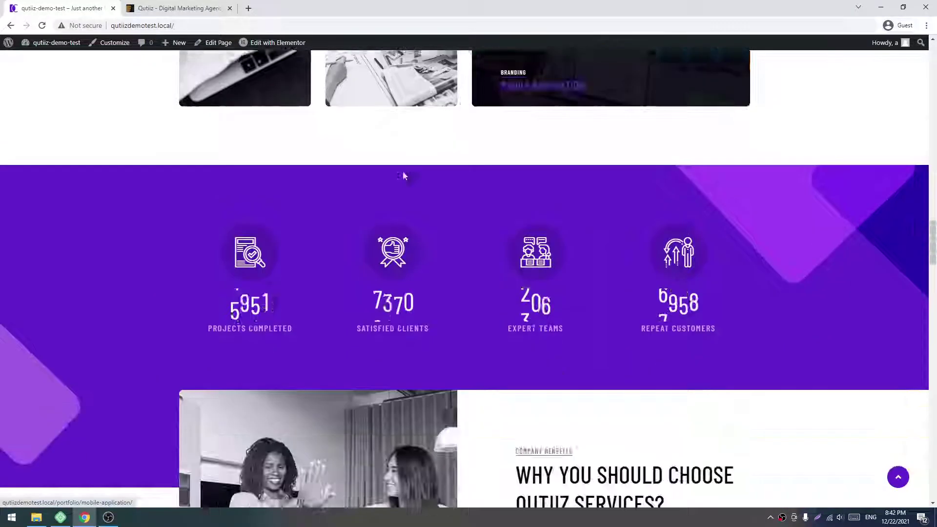
scroll(407, 174, "down", 17)
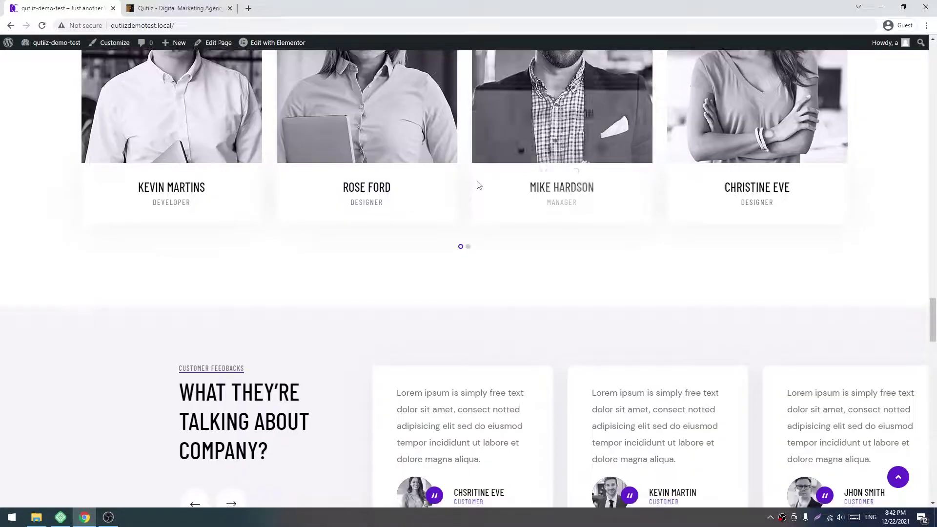
scroll(334, 138, "down", 18)
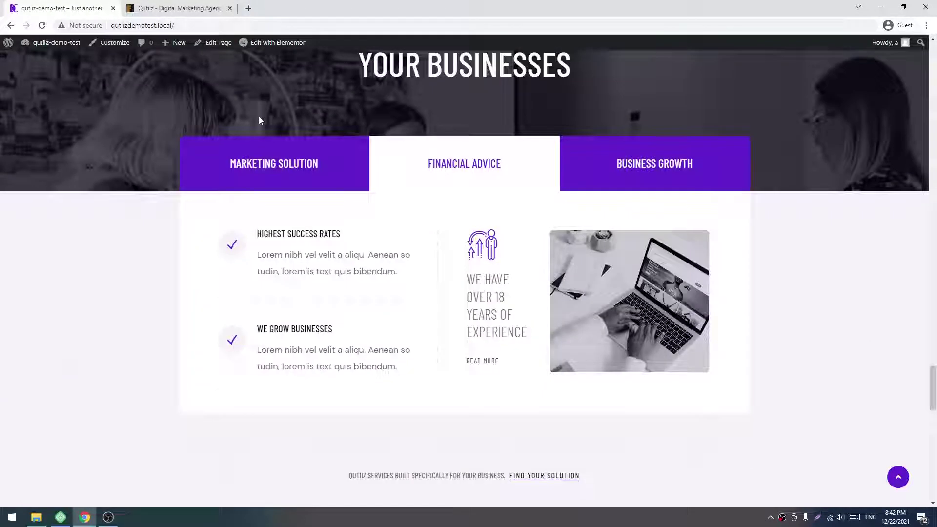
scroll(260, 120, "down", 12)
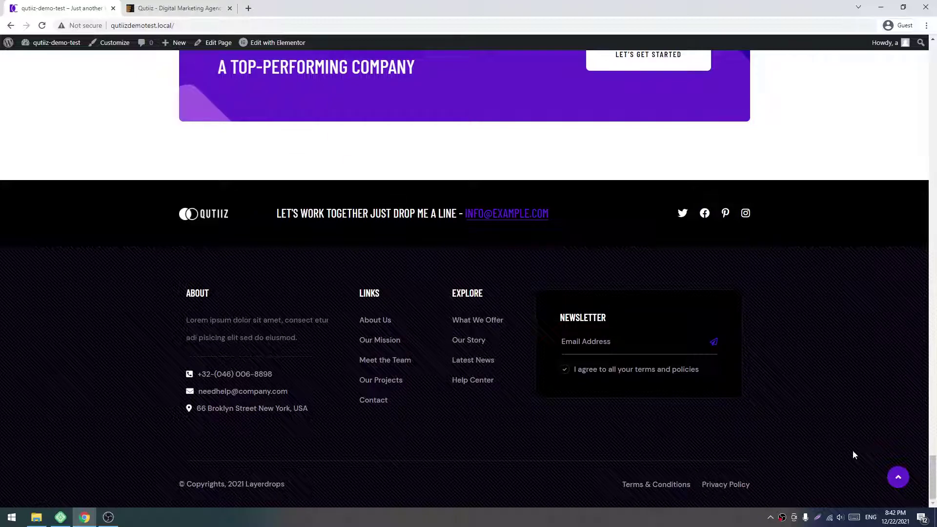
left_click(896, 478)
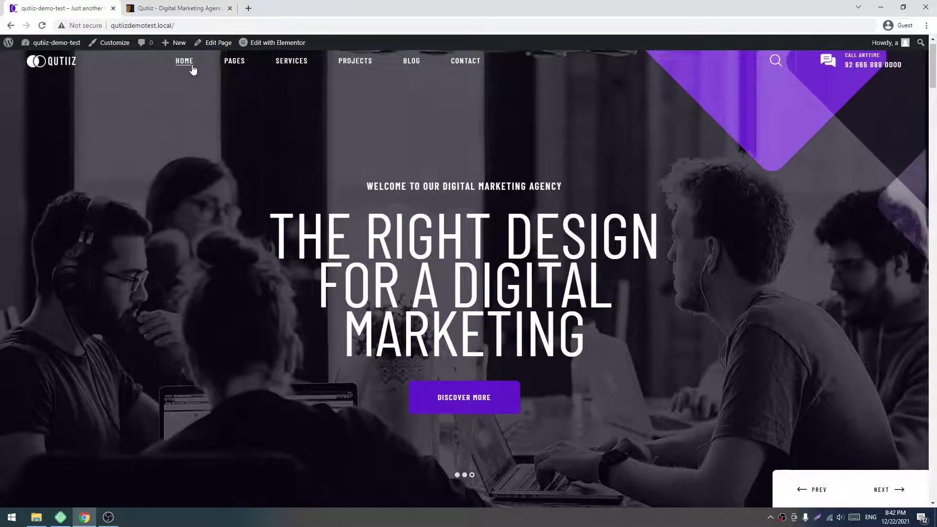
Open HOME TWO from the HOME menu and scroll through it down to the footer.
mouse_move(193, 62)
left_click(195, 125)
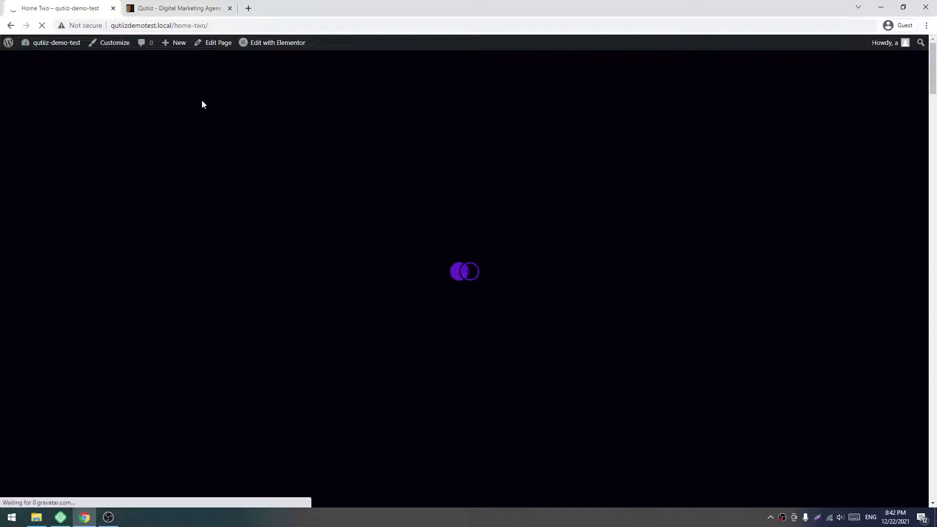
scroll(289, 218, "down", 9)
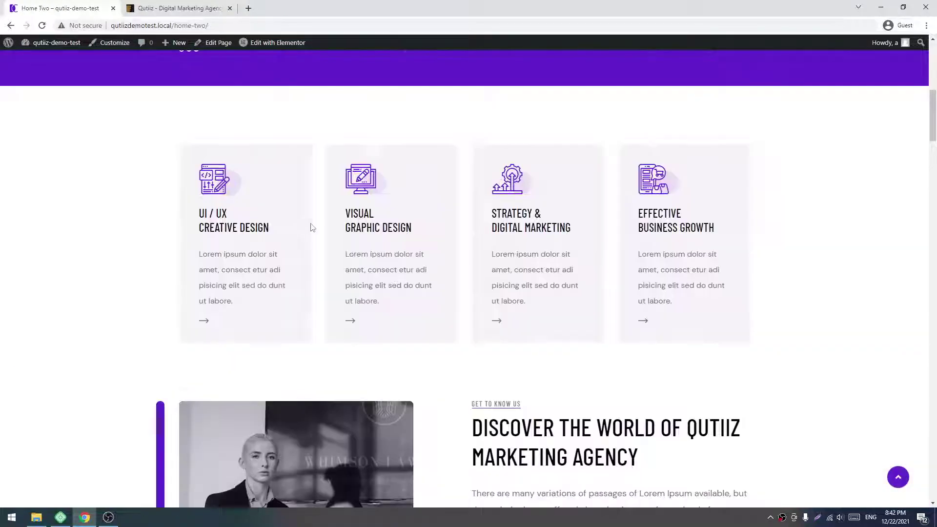
scroll(586, 257, "down", 15)
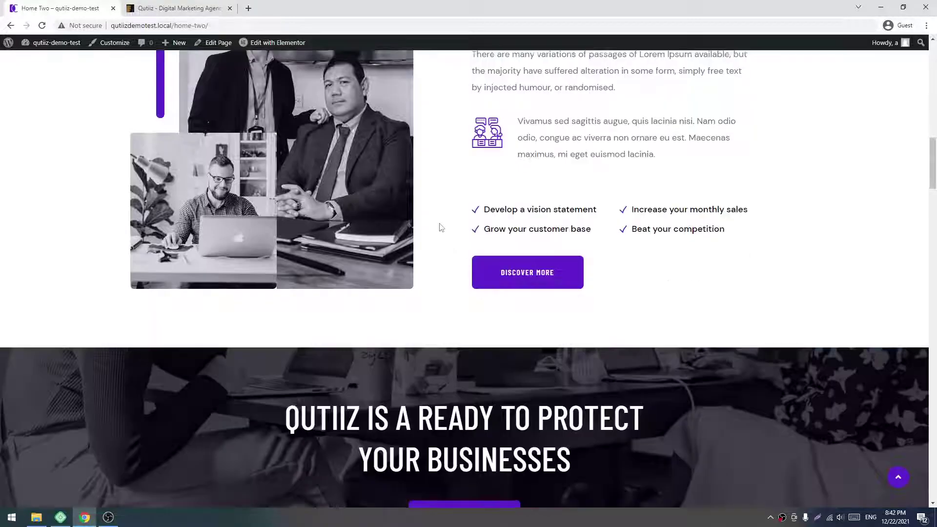
scroll(441, 227, "down", 16)
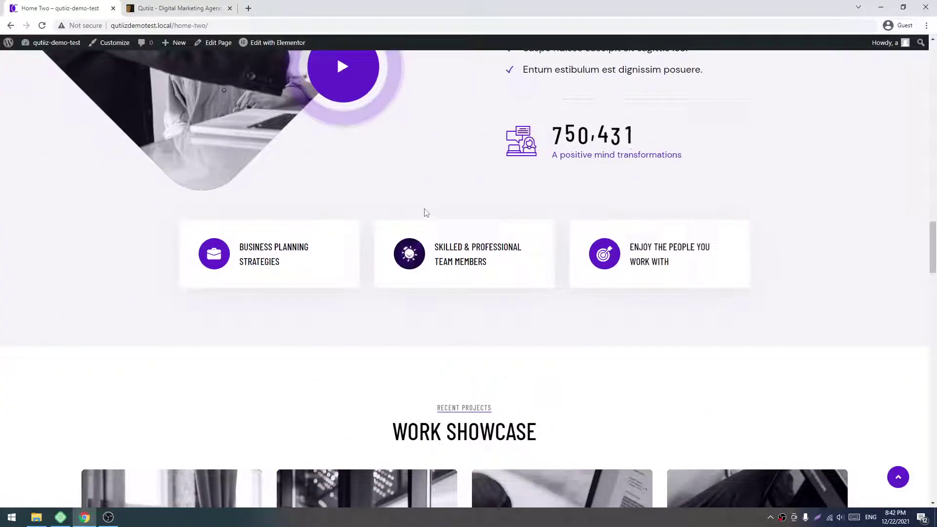
scroll(425, 211, "down", 14)
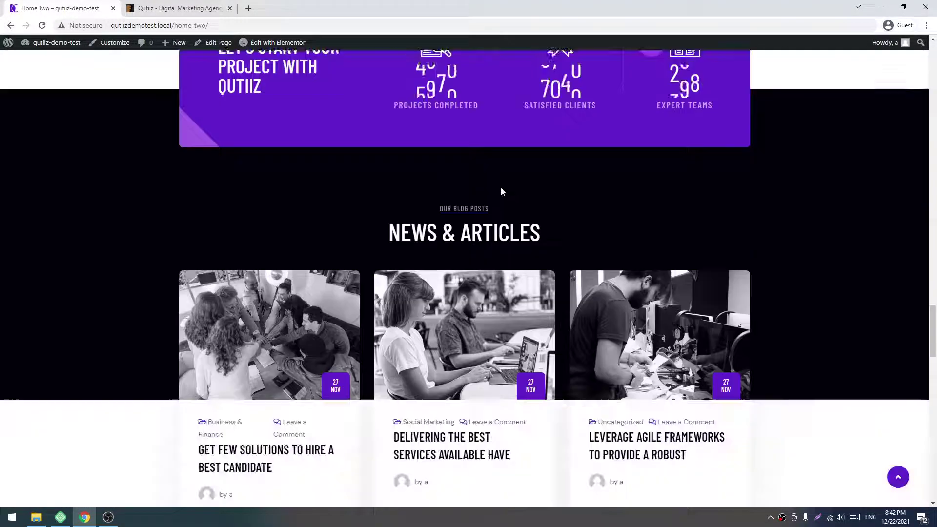
scroll(335, 177, "down", 20)
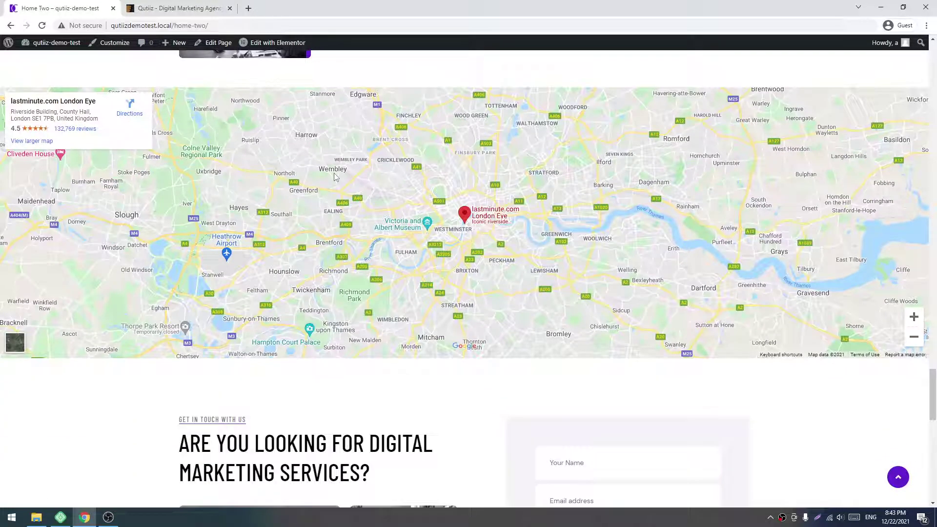
scroll(335, 177, "down", 4)
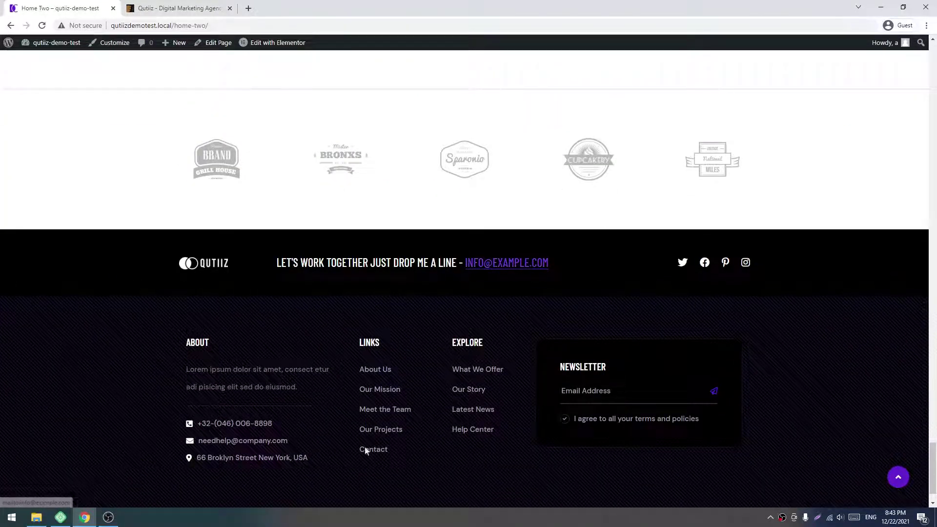
mouse_move(110, 523)
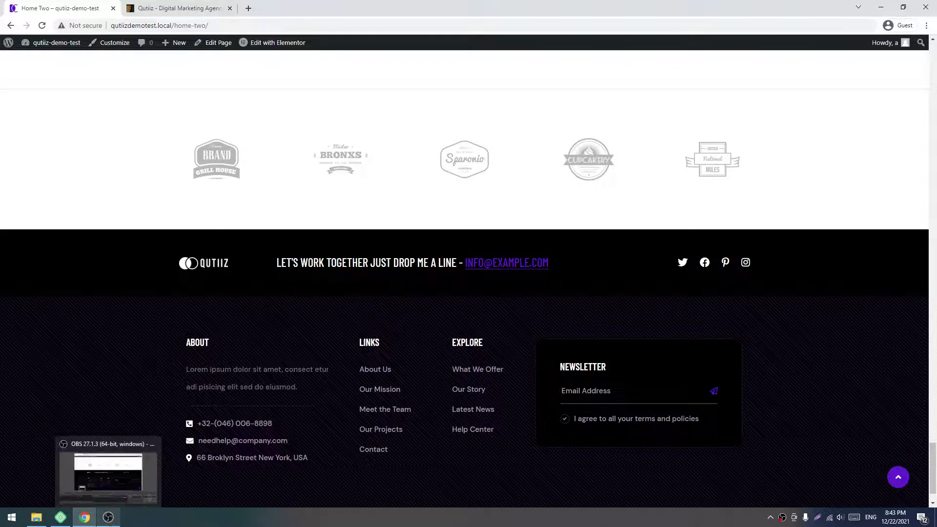